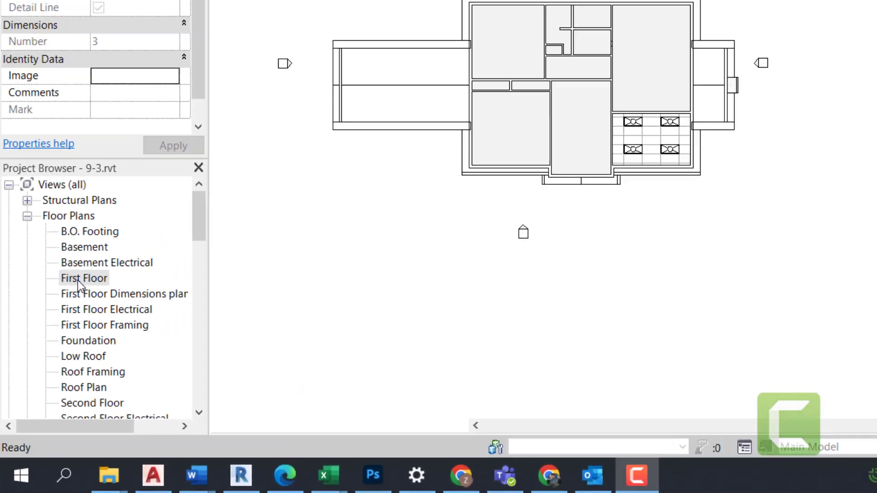
- Open the First Floor plan and select the square body of the south elevation marker to show its direction options
double_click(110, 202)
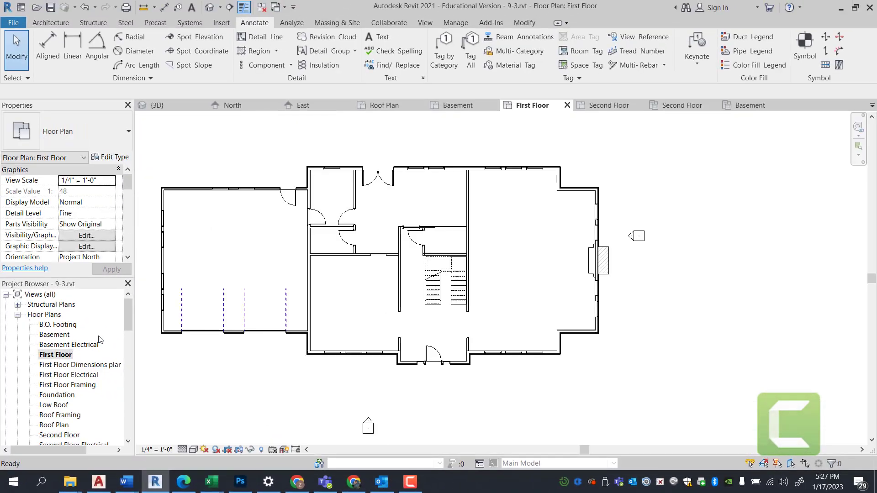
scroll(397, 223, "up", 2)
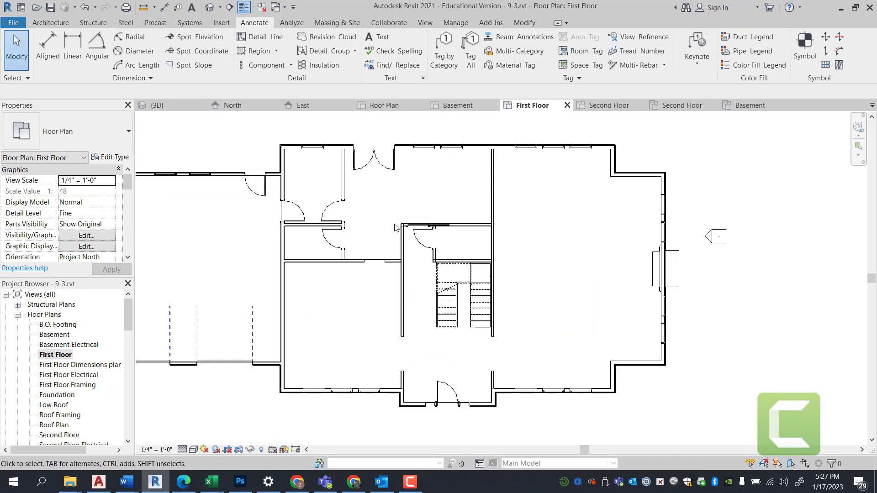
scroll(438, 366, "up", 3)
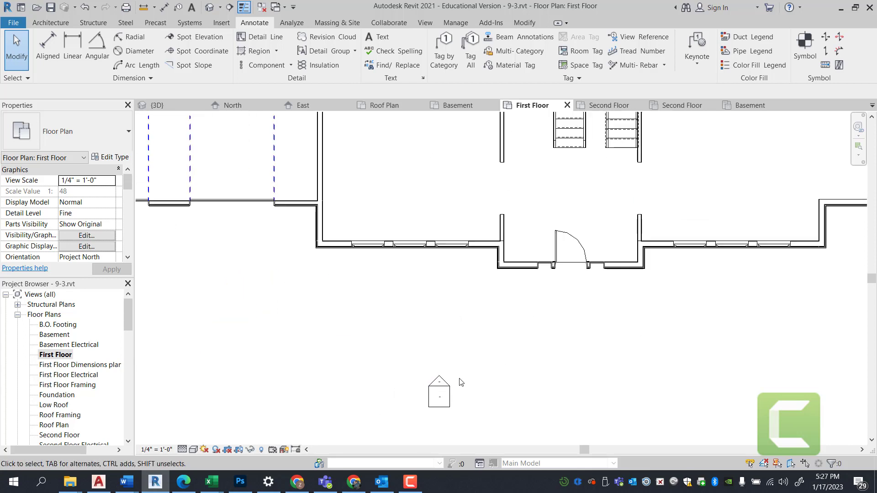
scroll(456, 371, "up", 1)
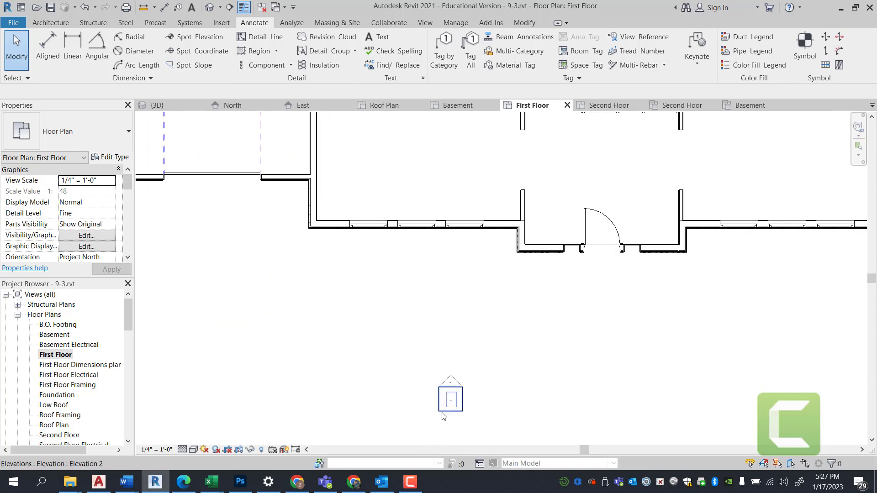
scroll(452, 382, "up", 1)
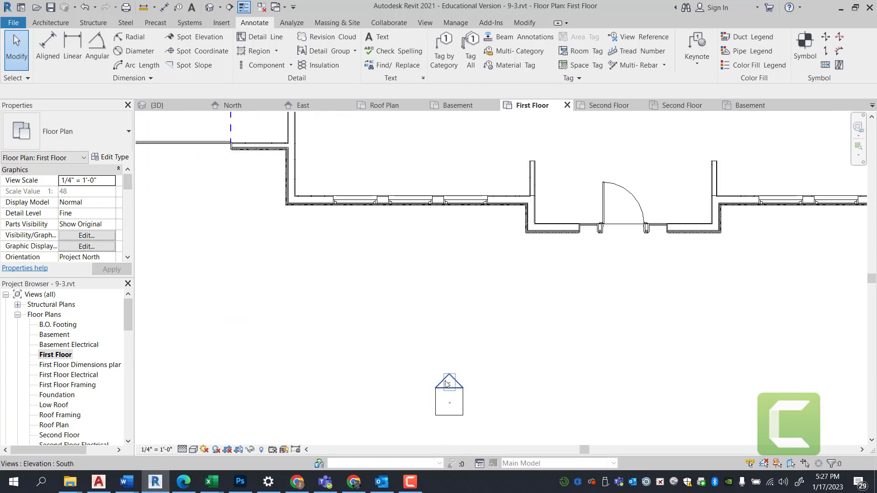
left_click(459, 414)
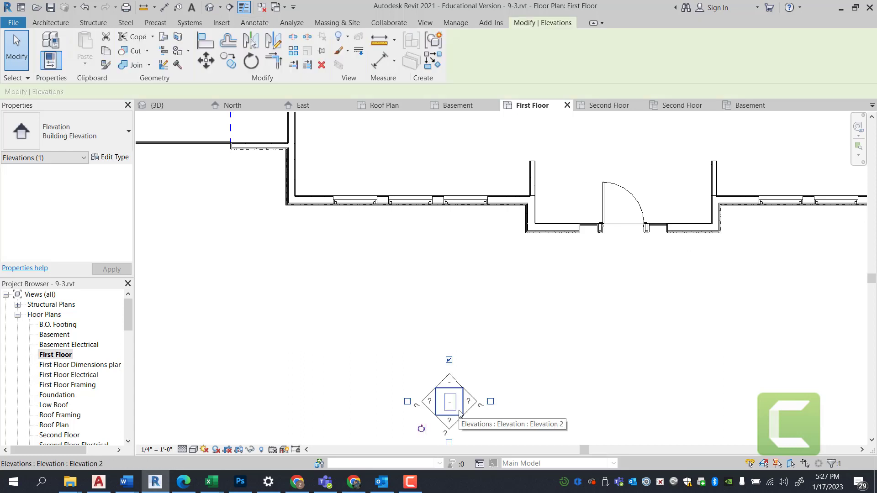
scroll(411, 366, "down", 3)
scroll(391, 380, "up", 2)
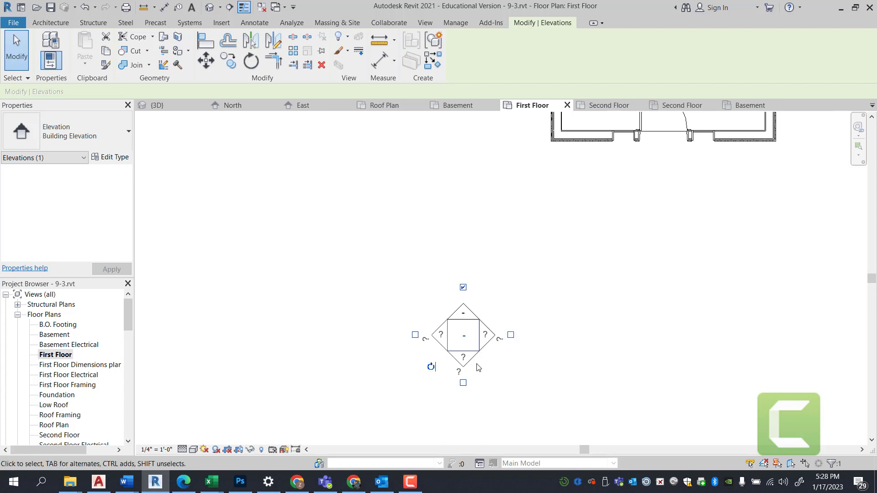
scroll(449, 302, "down", 2)
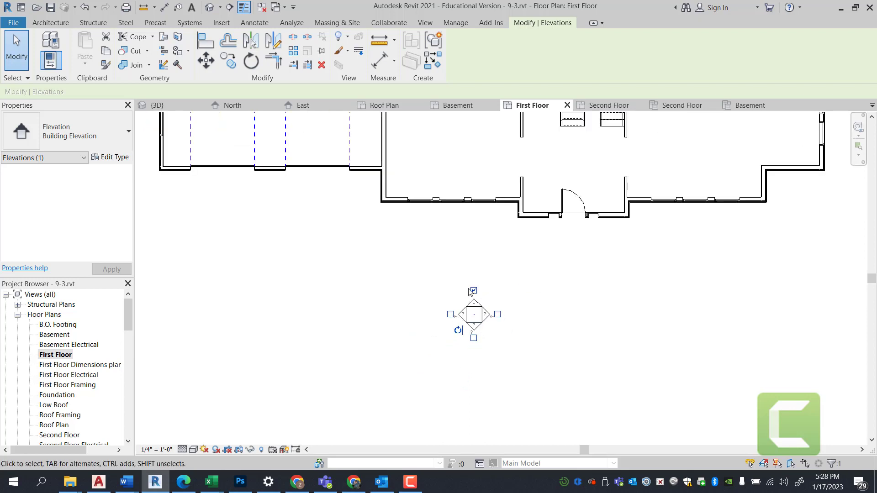
- Select the south elevation marker's arrow to examine the extent of its view line, and clear the selection
left_click(503, 303)
scroll(505, 303, "up", 1)
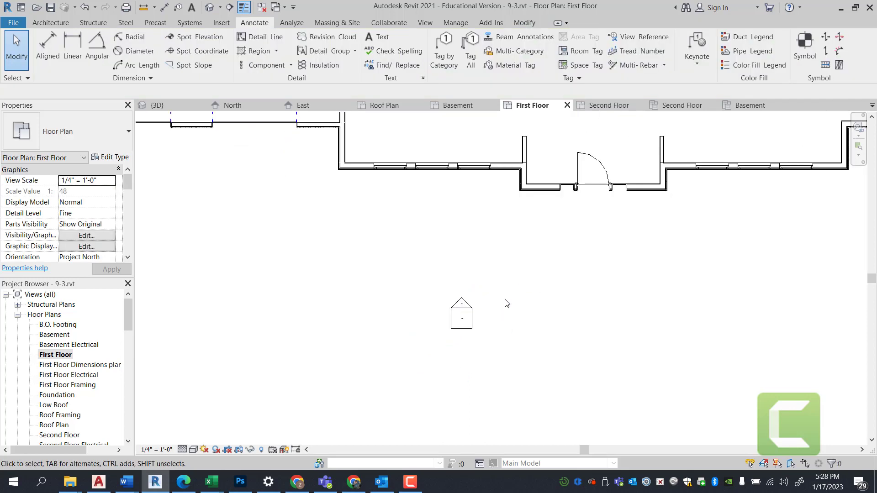
left_click(470, 309)
scroll(472, 310, "down", 4)
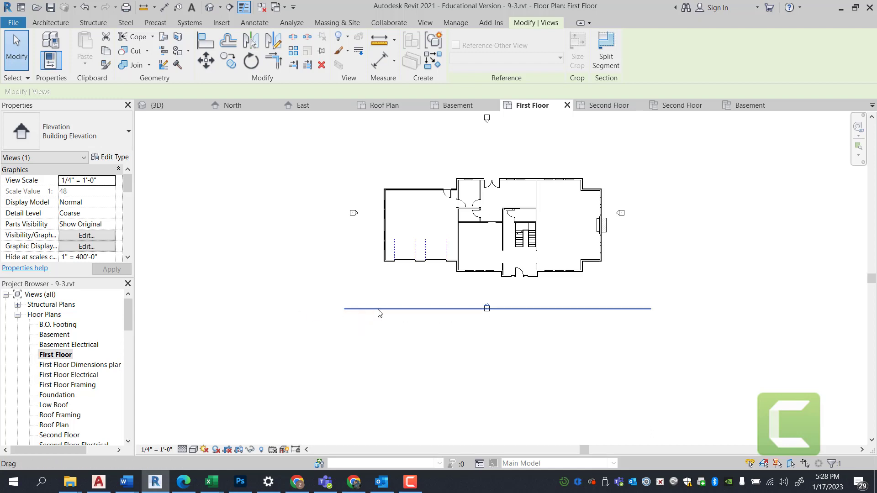
left_click(650, 313)
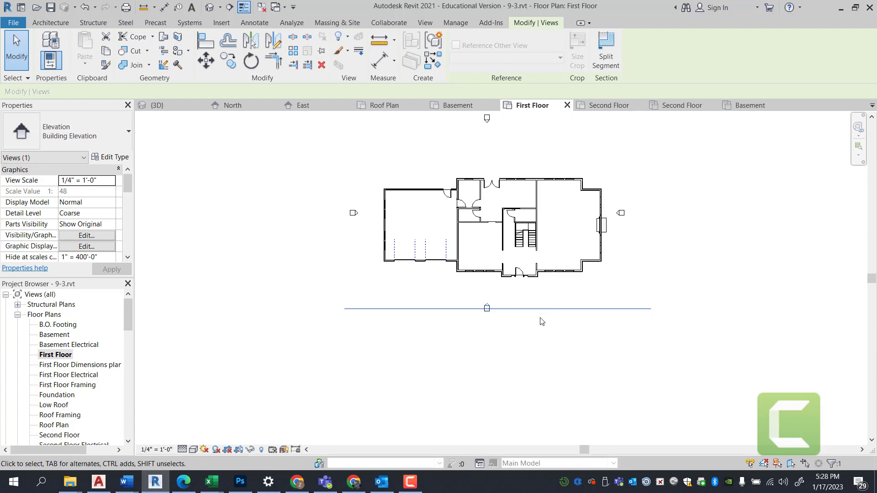
scroll(500, 139, "down", 2)
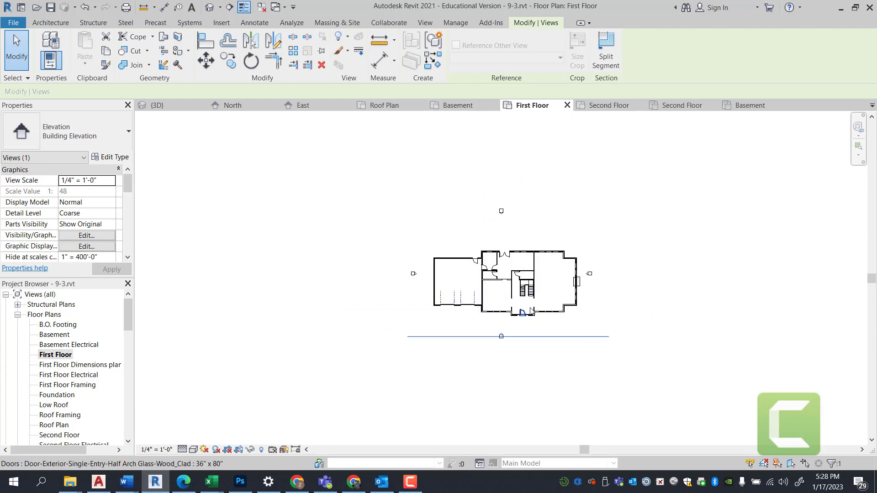
key("Escape")
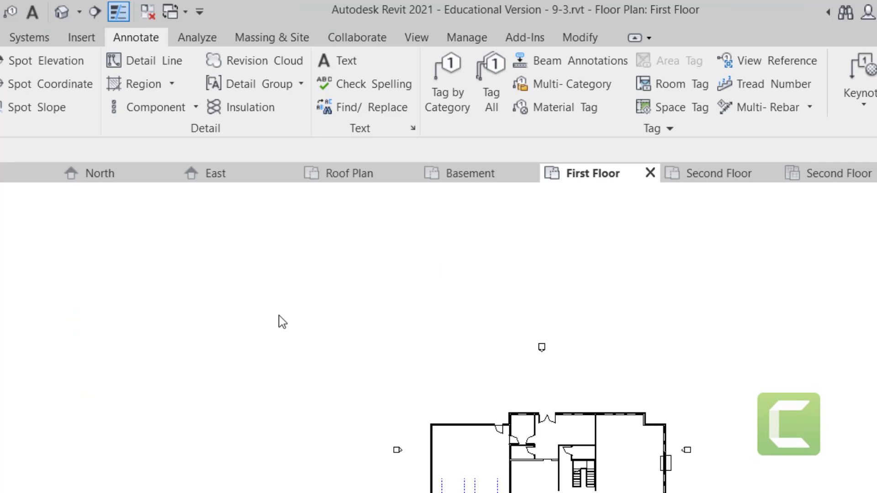
- Place a new building elevation marker facing the front of the house, between the entry and the existing south marker
left_click(416, 39)
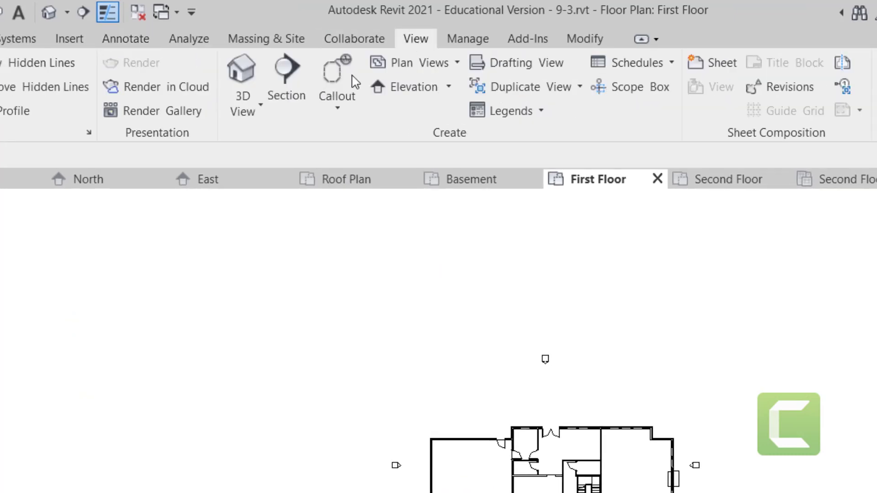
left_click(448, 88)
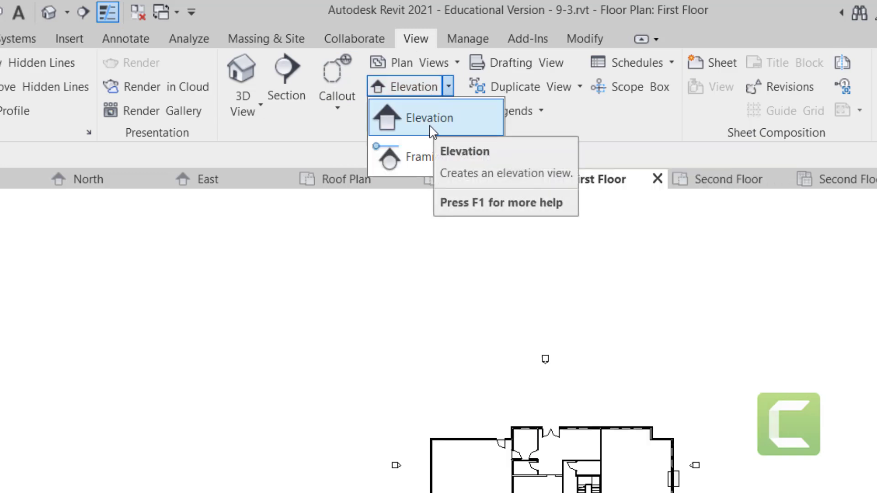
left_click(431, 130)
scroll(511, 330, "up", 3)
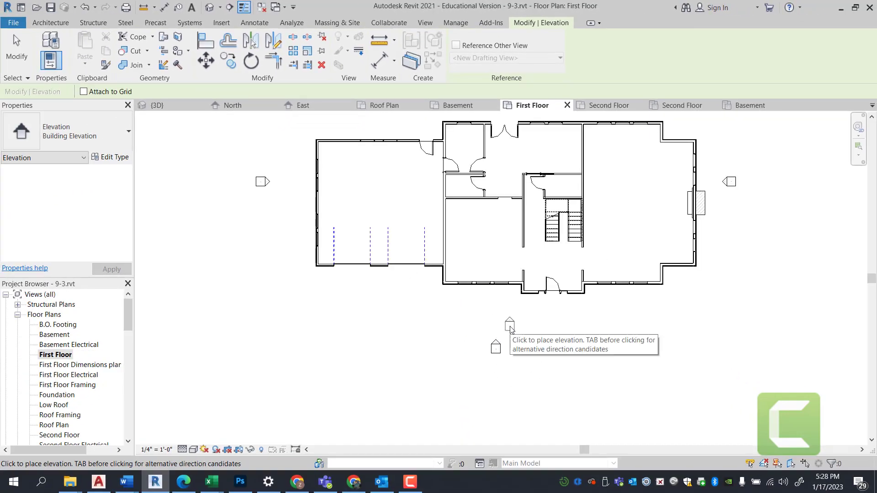
scroll(510, 326, "up", 4)
scroll(505, 304, "down", 2)
scroll(450, 192, "up", 1)
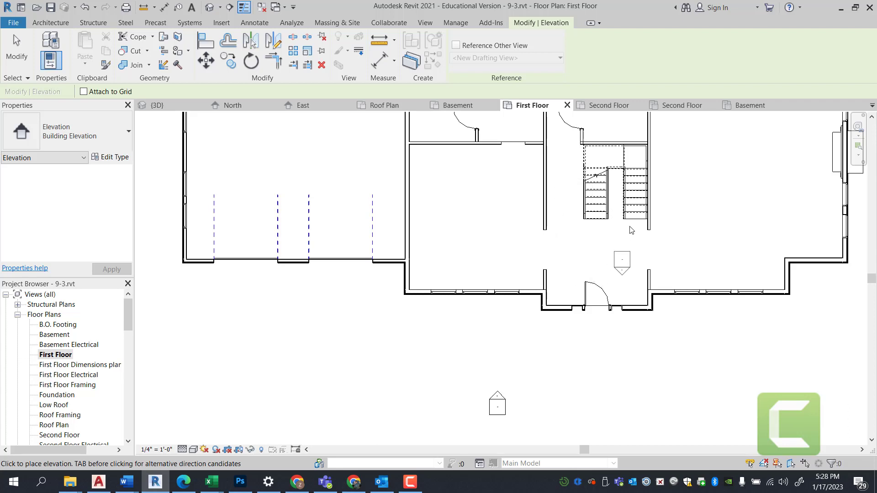
scroll(456, 264, "down", 2)
scroll(495, 348, "up", 1)
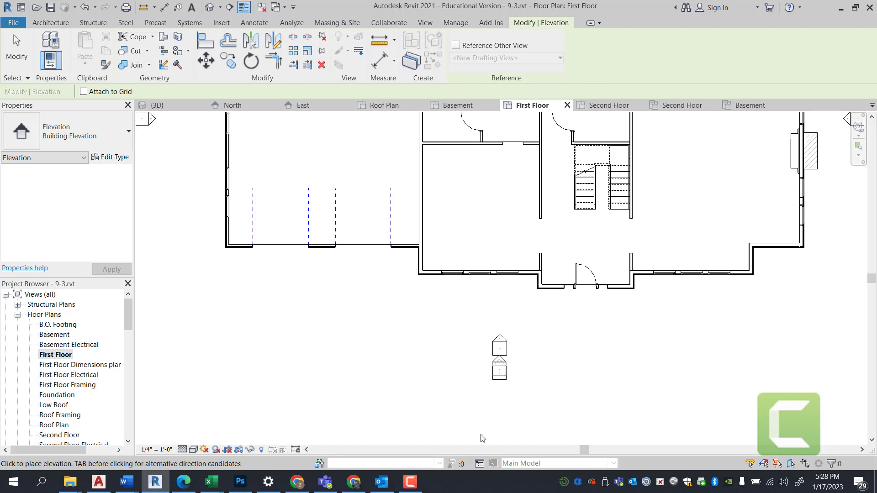
key("Escape")
key("Escape")
- Shorten the new elevation's view line from both ends, excluding the garage, and check the resulting view before closing it
scroll(498, 351, "up", 2)
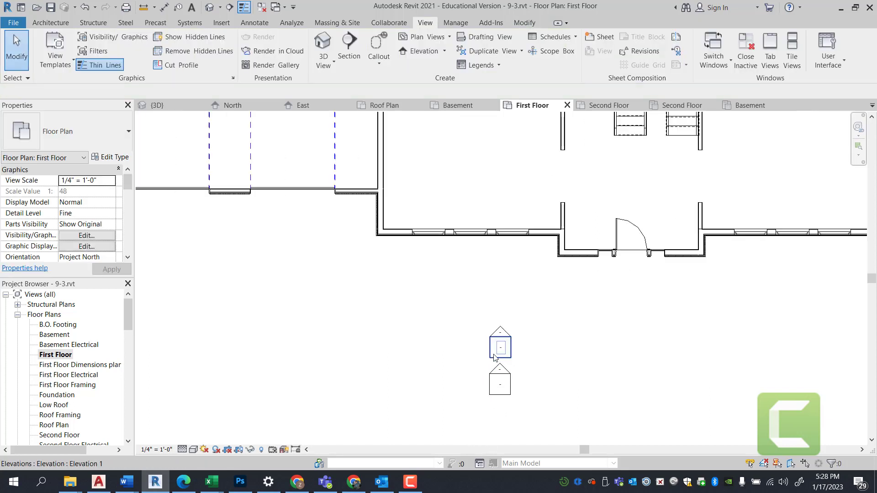
left_click(502, 334)
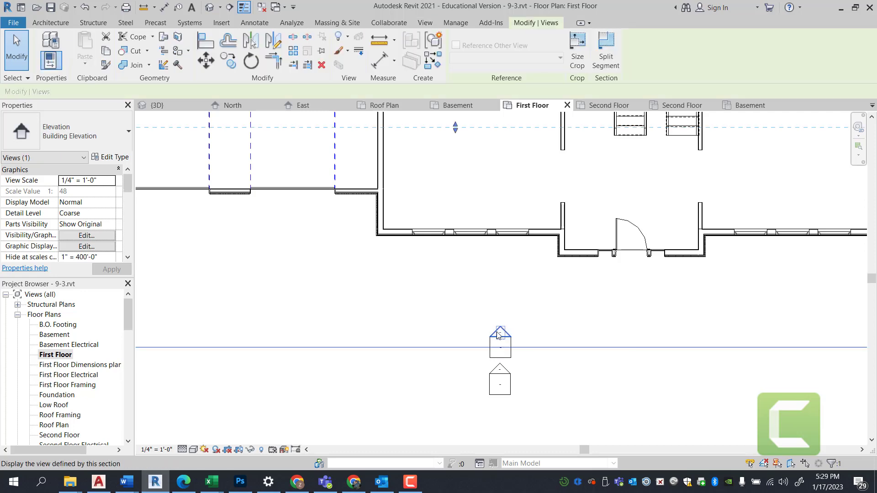
scroll(511, 335, "down", 5)
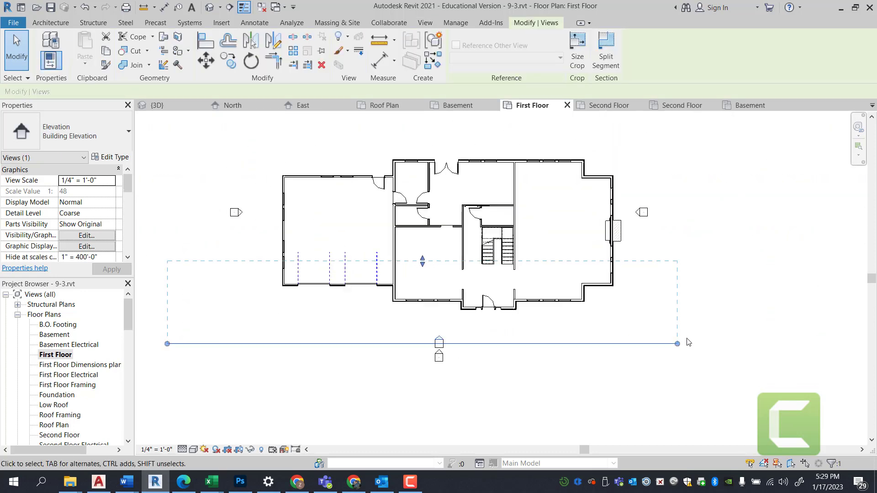
left_click_drag(680, 347, 594, 350)
left_click_drag(657, 349, 658, 348)
left_click_drag(167, 343, 410, 340)
scroll(445, 341, "up", 3)
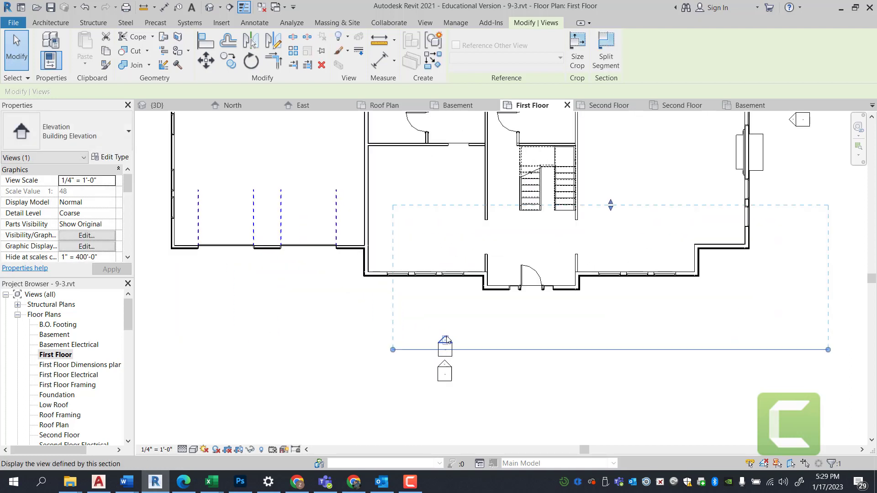
double_click(445, 342)
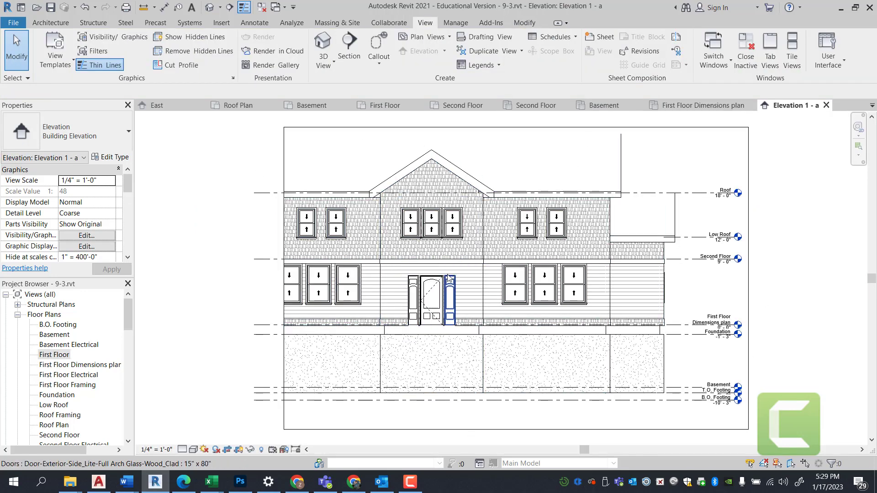
left_click(827, 106)
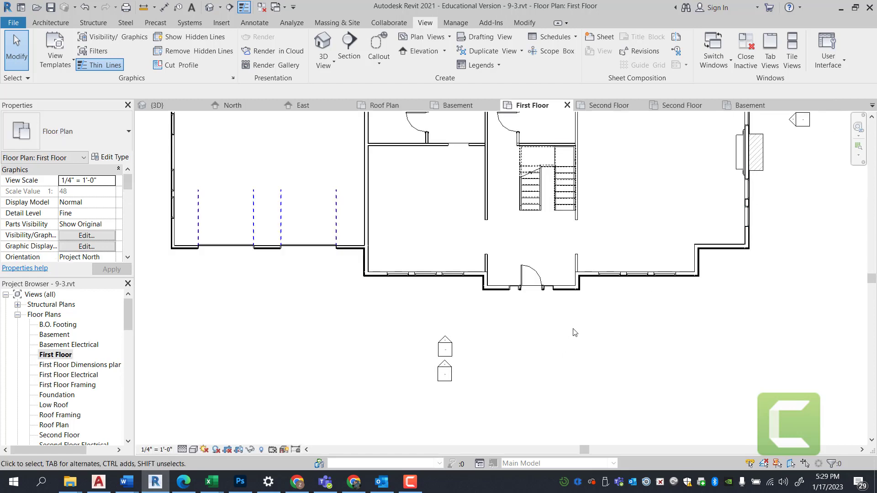
- Extend the new elevation's view line past the garage's outer wall and open its view fitted to the window
left_click(445, 341)
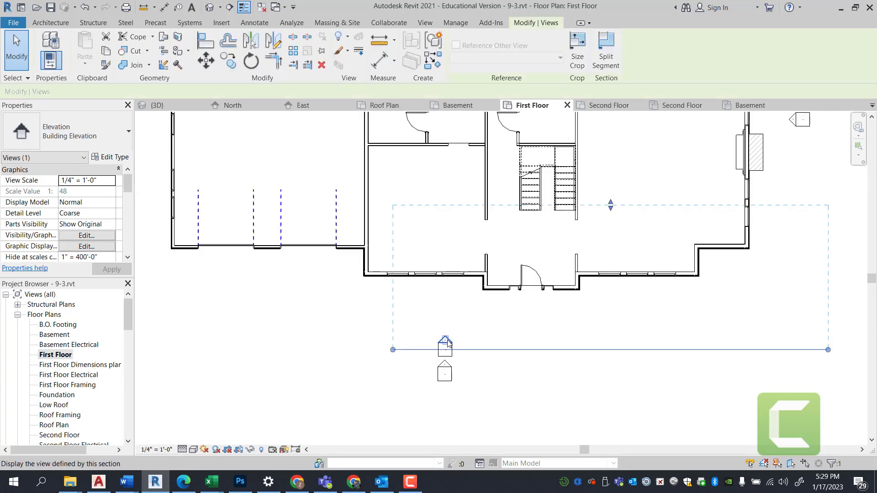
left_click_drag(393, 350, 158, 354)
middle_click_drag(320, 256, 418, 264)
scroll(237, 330, "down", 1)
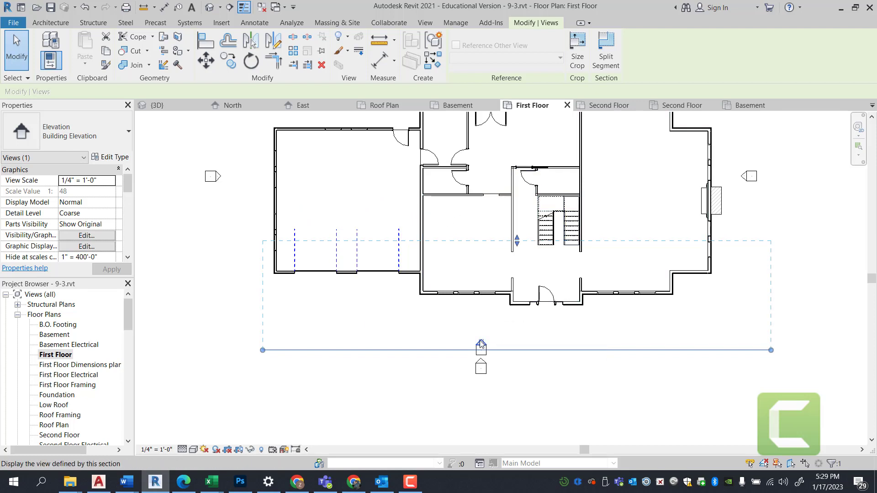
double_click(481, 344)
key("z")
key("f")
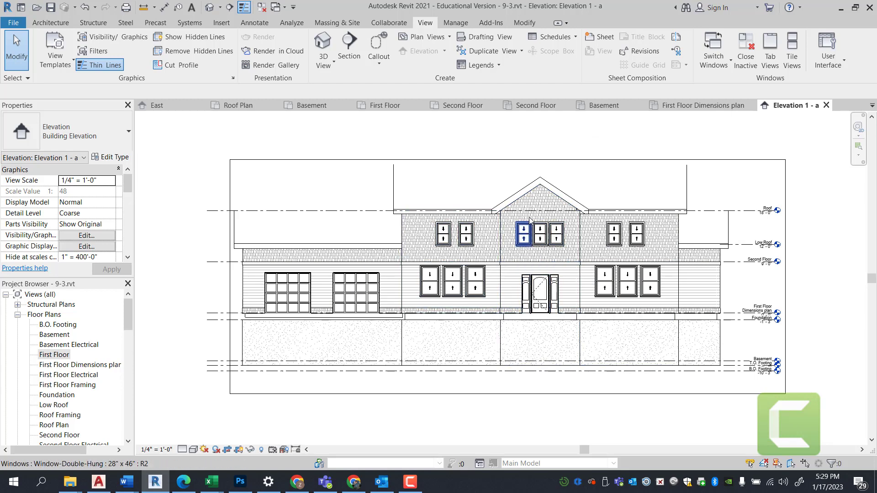
- Enlarge the elevation's crop region upward above the roof and outward past the garage, and return to the First Floor plan
left_click(596, 161)
left_click(558, 160)
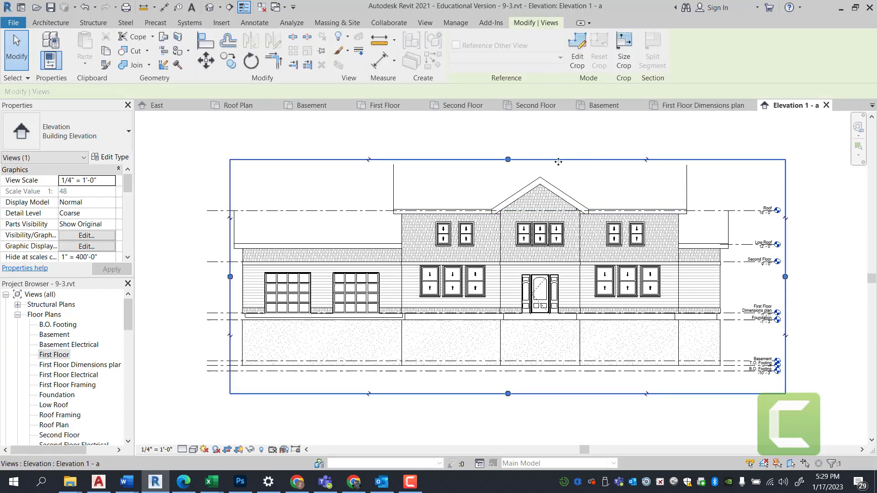
left_click(508, 160)
left_click_drag(509, 162, 509, 128)
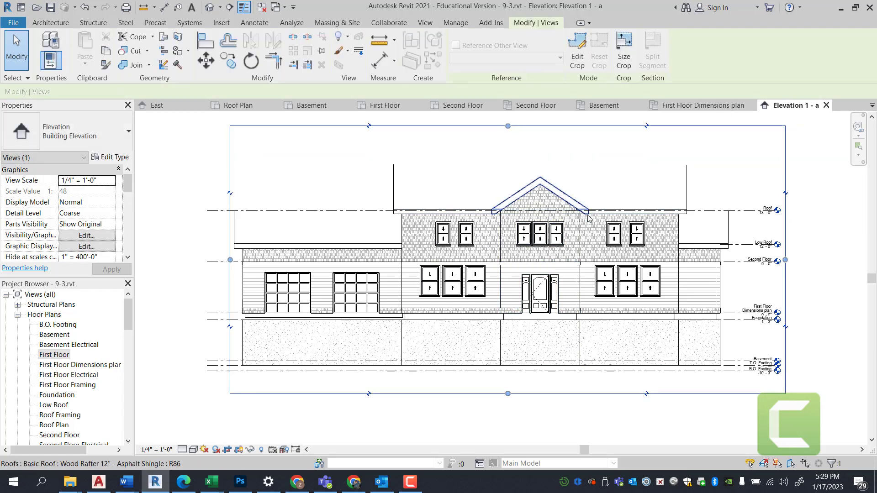
left_click_drag(230, 260, 214, 260)
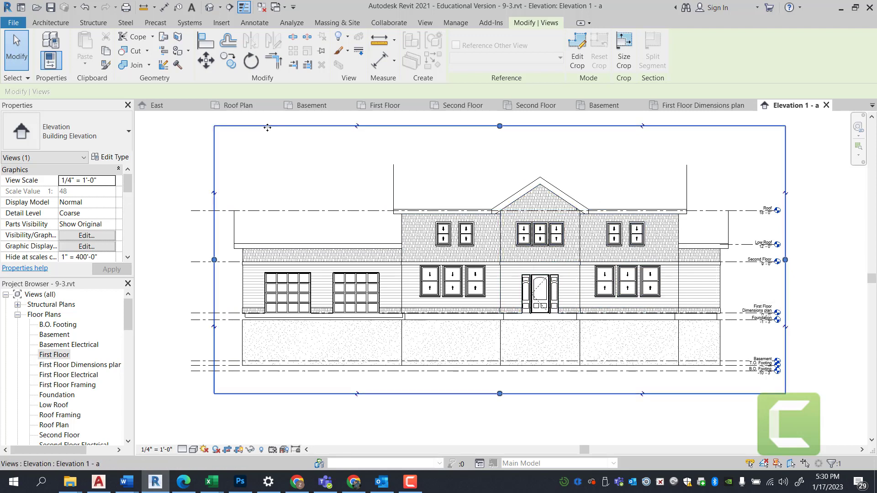
key("ctrl+Tab")
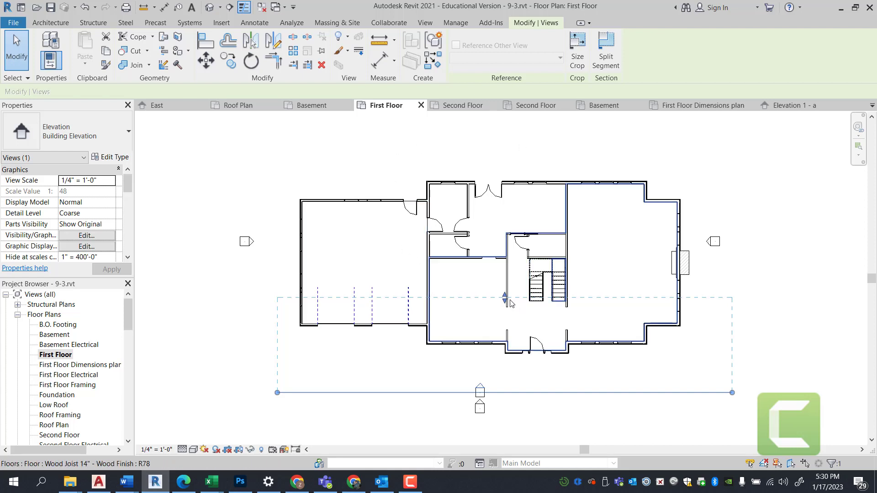
- Extend the new elevation's far clip line past the rear wall of the house
left_click_drag(505, 297, 505, 152)
left_click_drag(287, 391, 302, 394)
left_click_drag(724, 397, 726, 395)
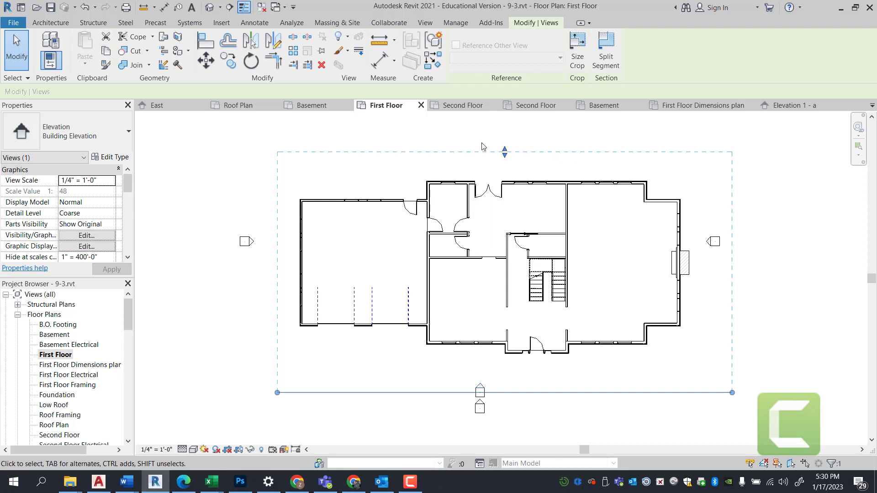
- Pull the far clip line forward between the garage front and the main front wall, check the elevation, and return to the First Floor plan
left_click_drag(506, 151, 487, 336)
scroll(612, 347, "up", 1)
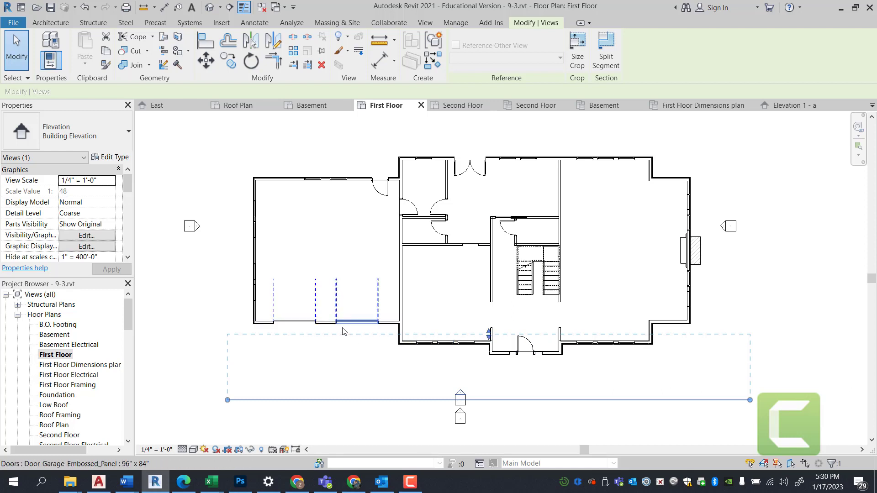
double_click(460, 395)
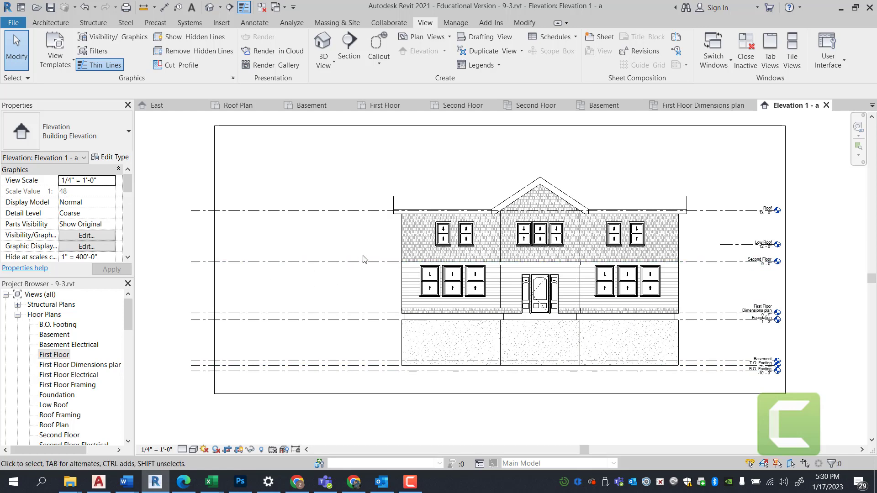
left_click(386, 106)
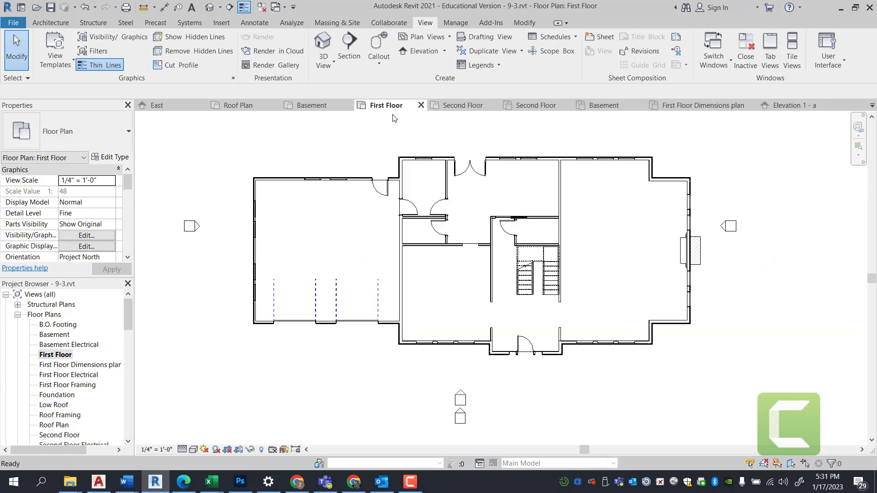
- Extend the new elevation's far clip line past the rear wall of the house and open the elevation view
left_click(460, 394)
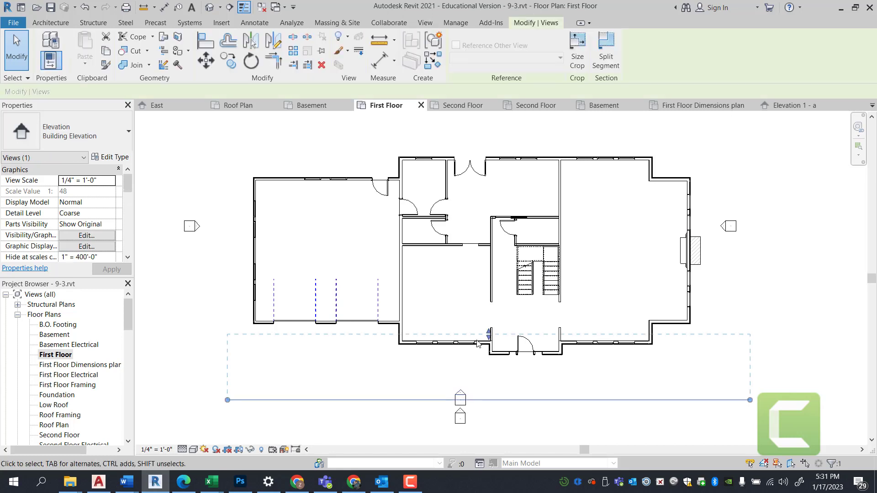
left_click_drag(489, 334, 486, 266)
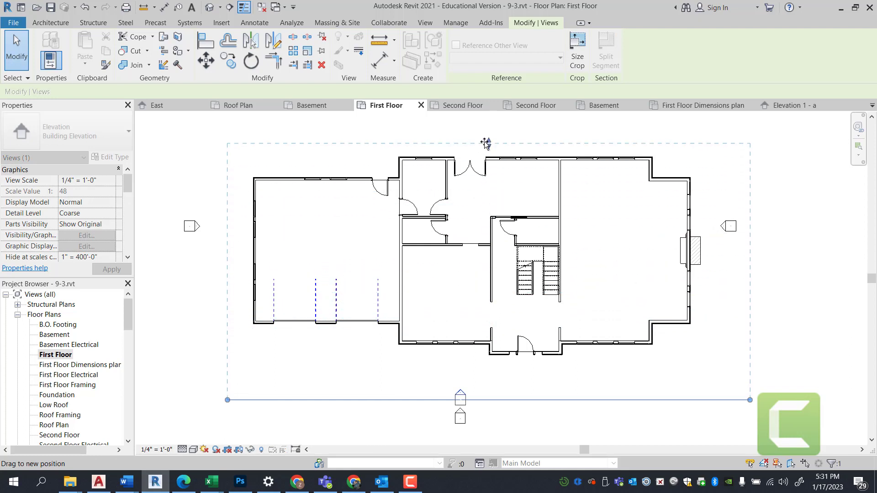
left_click_drag(485, 143, 487, 143)
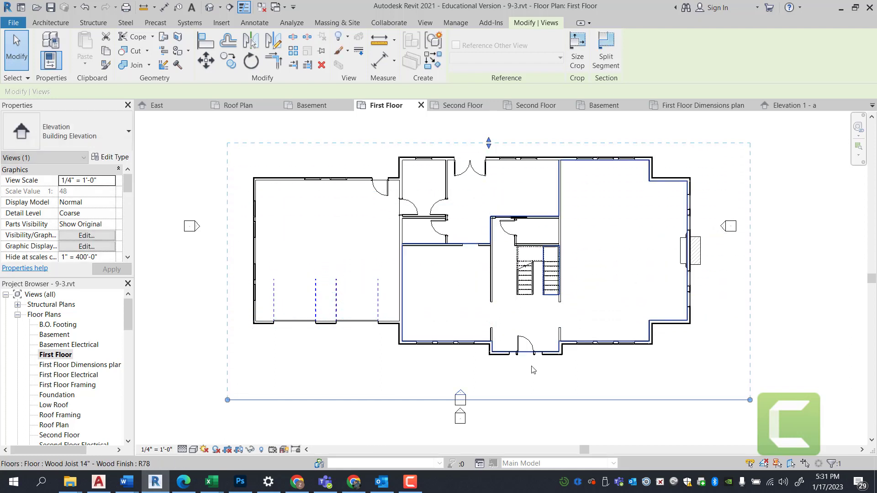
left_click(787, 105)
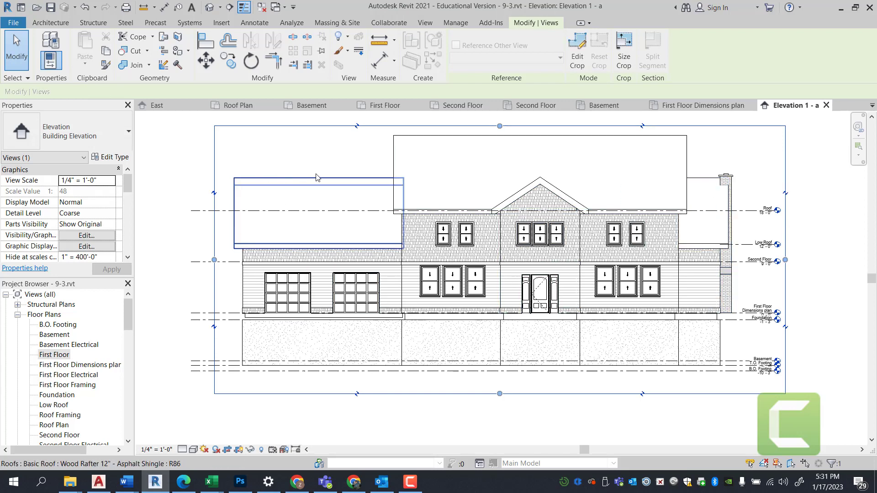
- Pull the crop region's upper edge down to the second-floor windows and return it above the roof
scroll(736, 222, "up", 1)
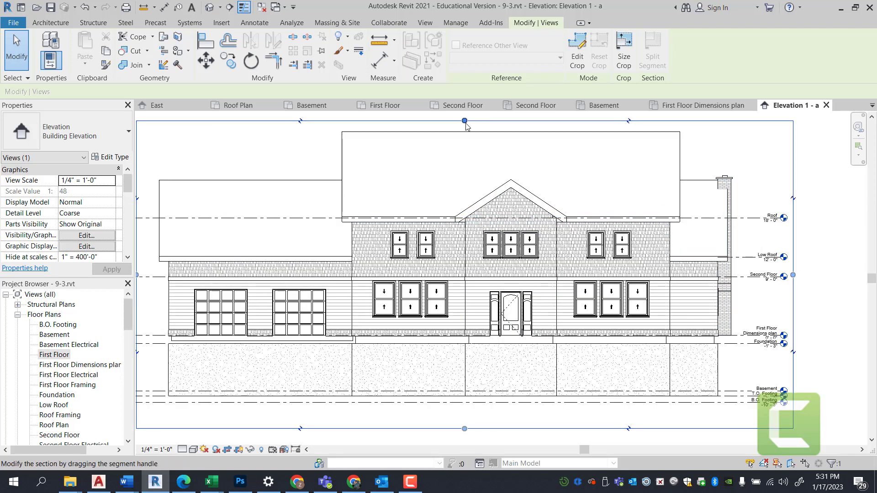
scroll(607, 137, "down", 1)
scroll(518, 179, "up", 1)
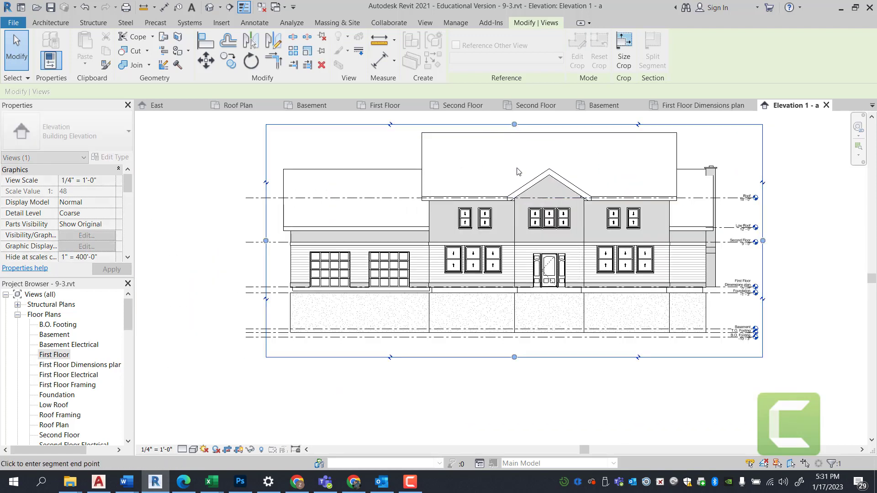
left_click(510, 218)
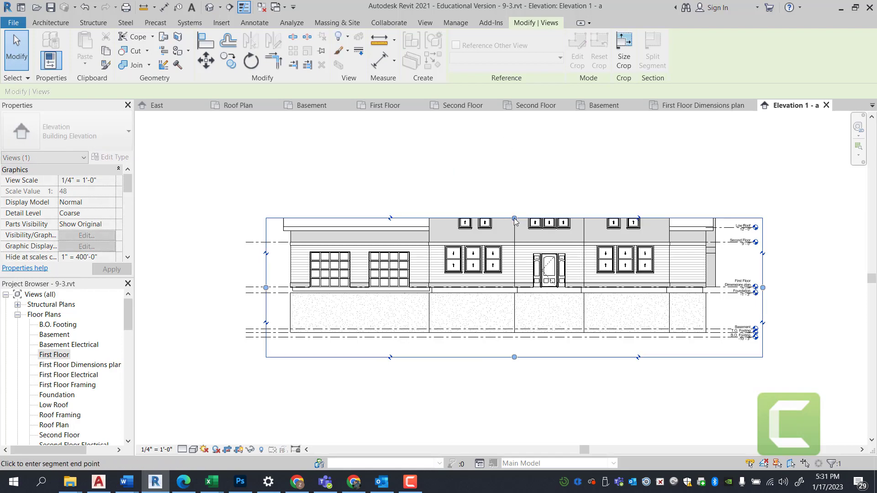
left_click_drag(519, 134, 518, 118)
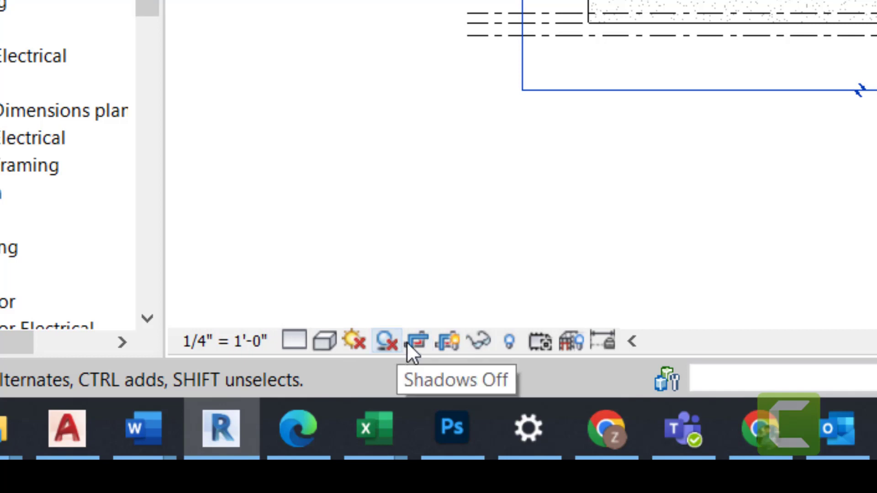
- Hide the elevation's crop region boundary and show it again
left_click(447, 343)
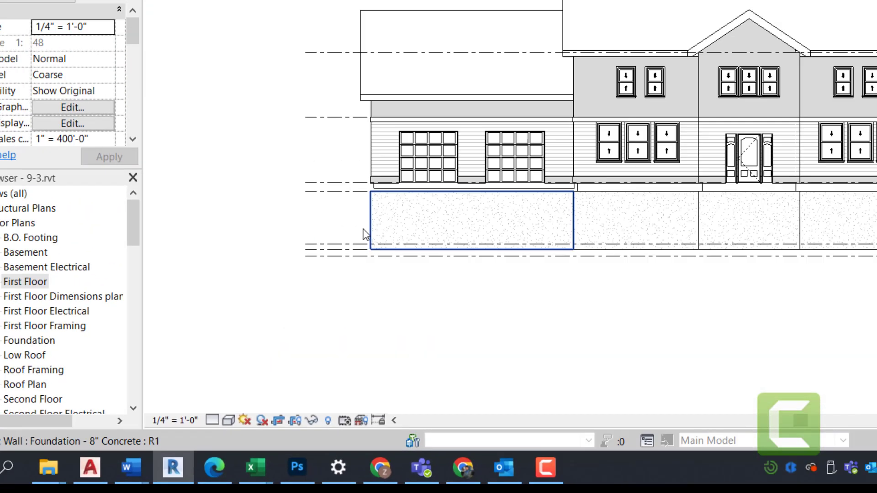
scroll(363, 228, "down", 3)
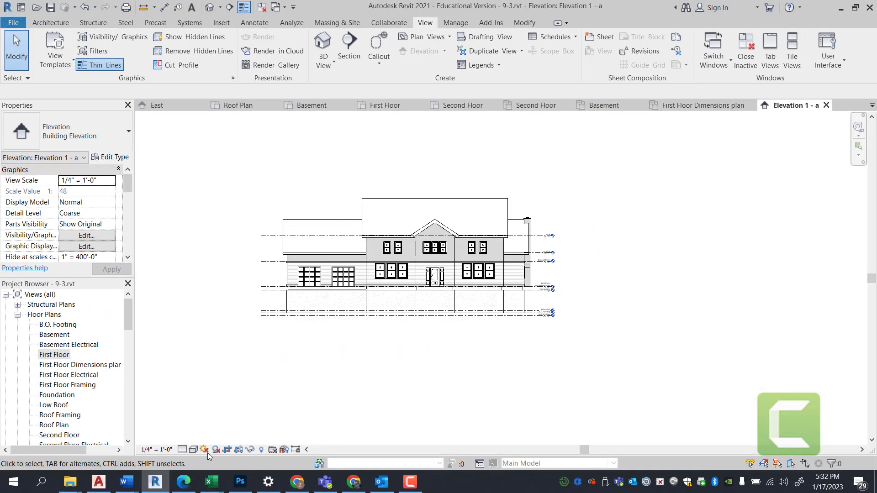
left_click(226, 450)
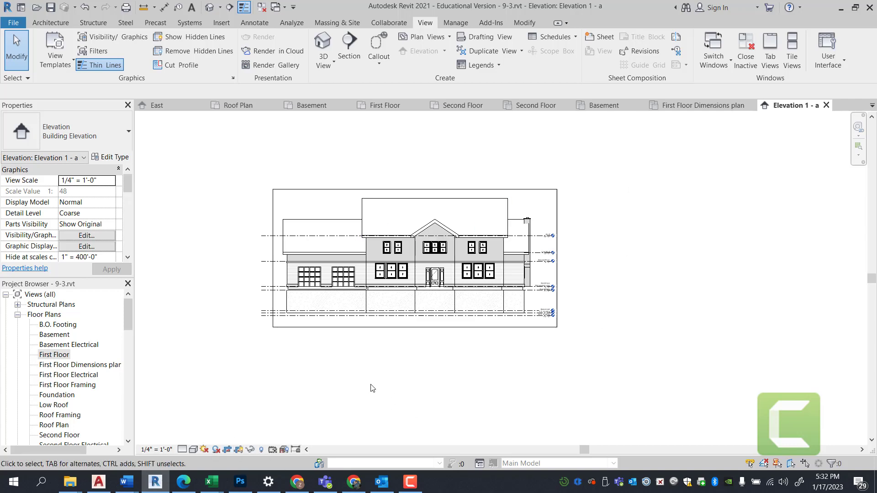
- Resize the crop region, pulling its garage-side edge in to the entry bay and back out beyond the garage
scroll(386, 298, "up", 3)
left_click(159, 226)
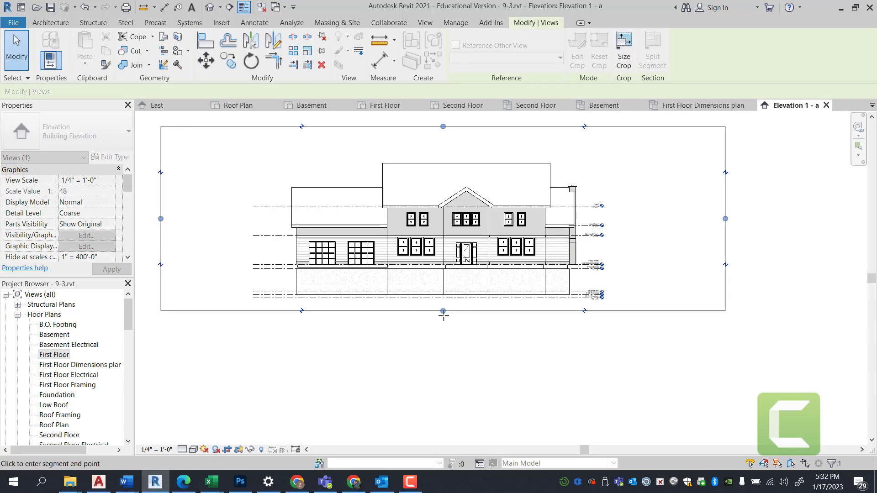
left_click_drag(444, 315, 442, 308)
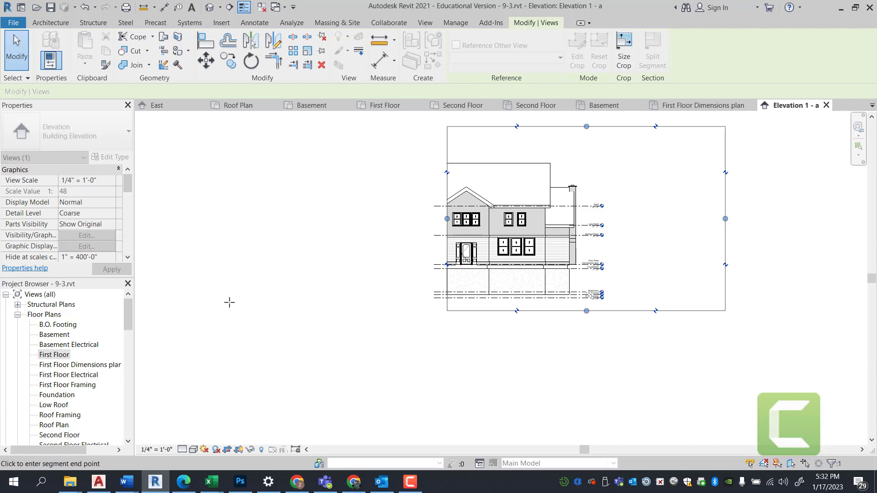
mouse_move(447, 219)
left_mouse_down()
mouse_move(467, 220)
mouse_move(453, 219)
left_mouse_up()
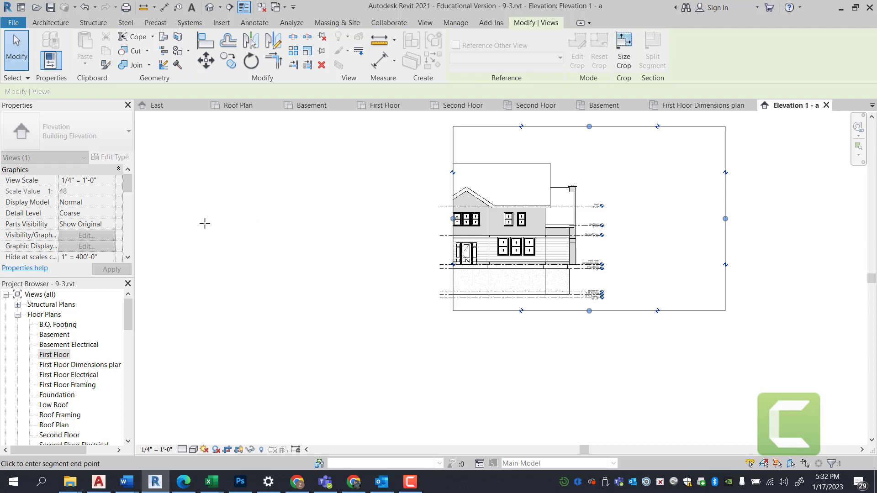
left_click_drag(204, 223, 206, 221)
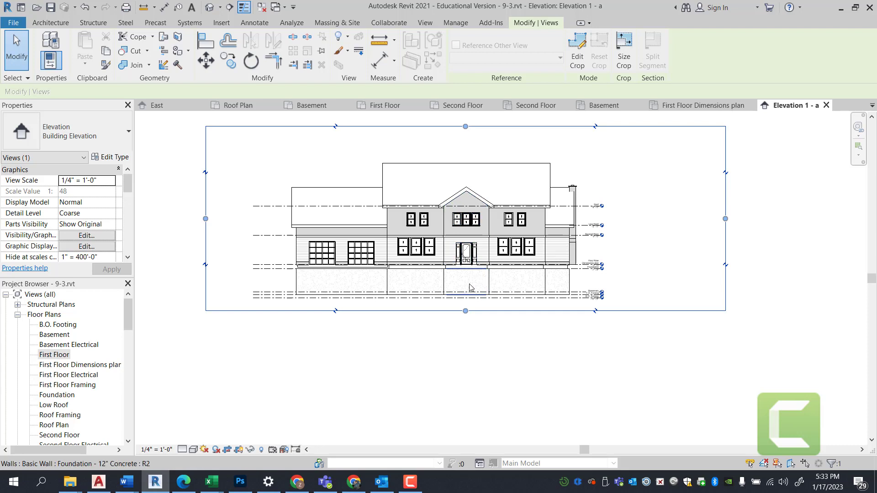
- Shrink the crop region on all four sides so it tightly frames the front entry bay
left_click_drag(726, 219, 728, 218)
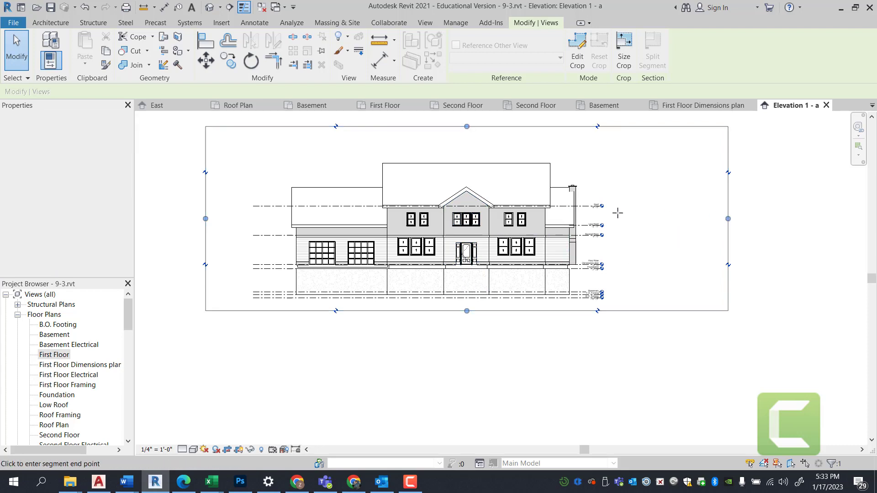
left_click_drag(531, 225, 499, 226)
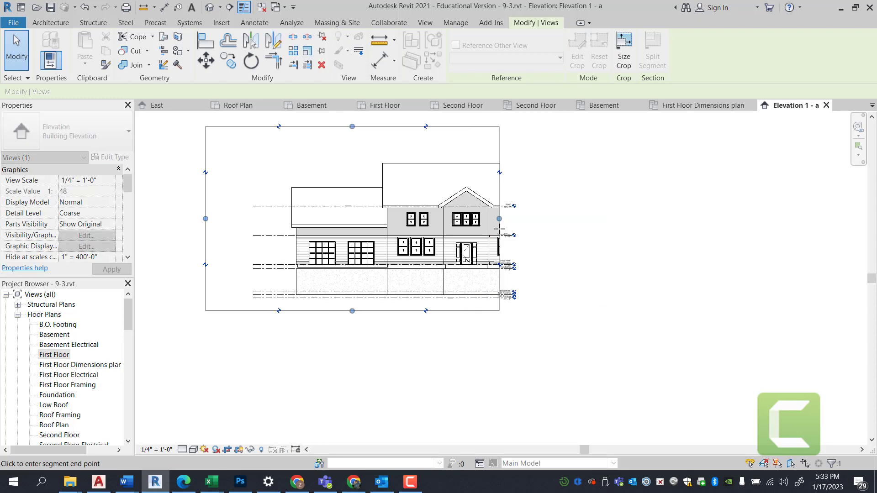
left_click_drag(205, 218, 254, 219)
left_click_drag(345, 220, 436, 220)
left_click_drag(468, 126, 468, 177)
left_click_drag(468, 312, 468, 274)
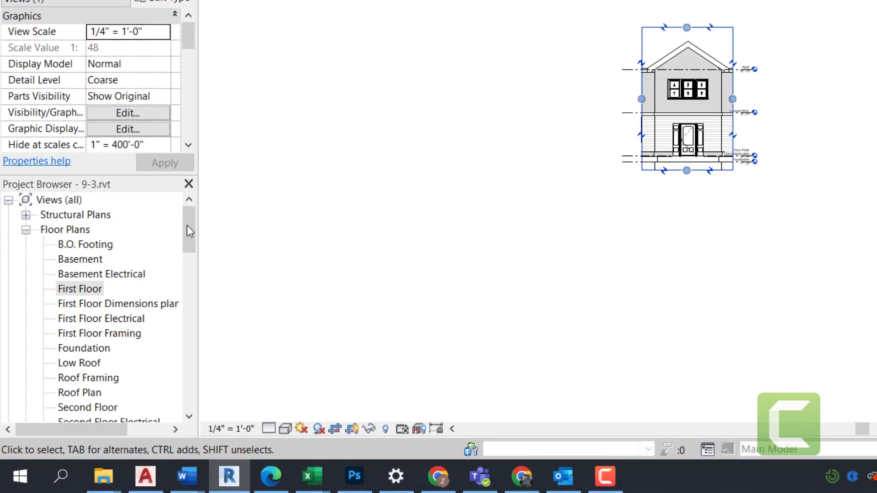
- Rename the building elevation view Elevation 1 - a as Entry
left_click_drag(130, 317, 131, 322)
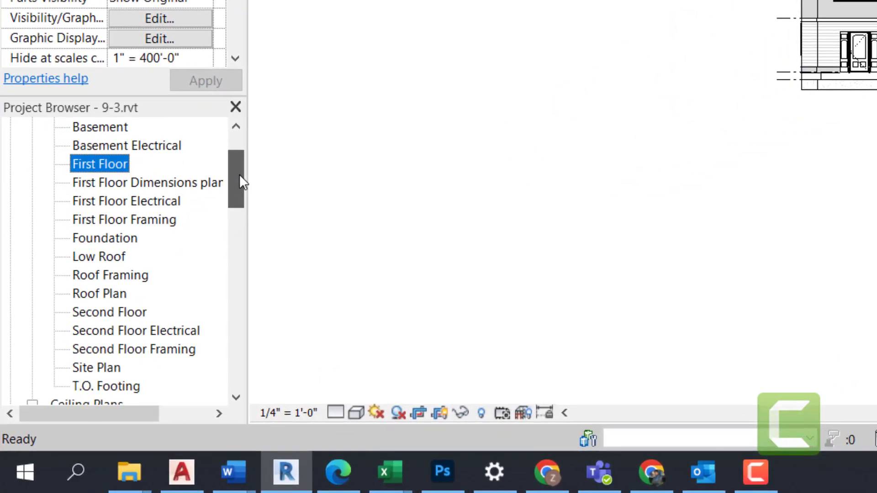
left_click_drag(241, 183, 253, 245)
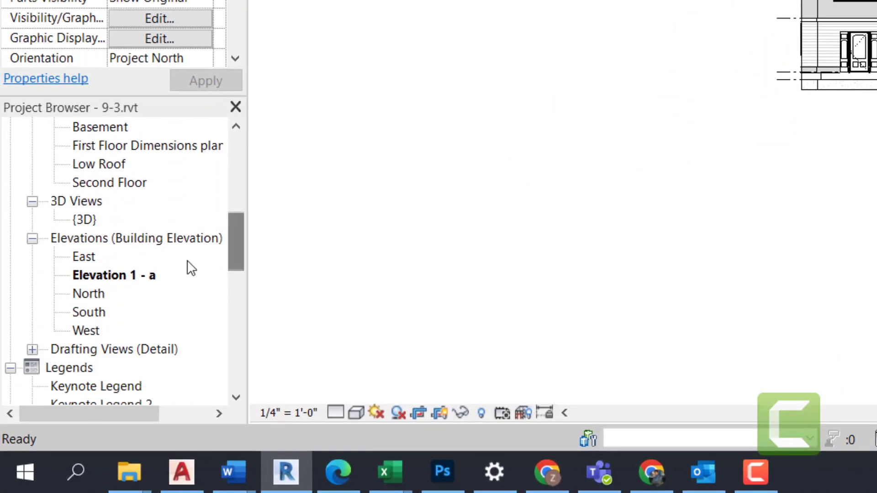
right_click(111, 278)
left_click(165, 124)
type("Entry")
left_click(471, 252)
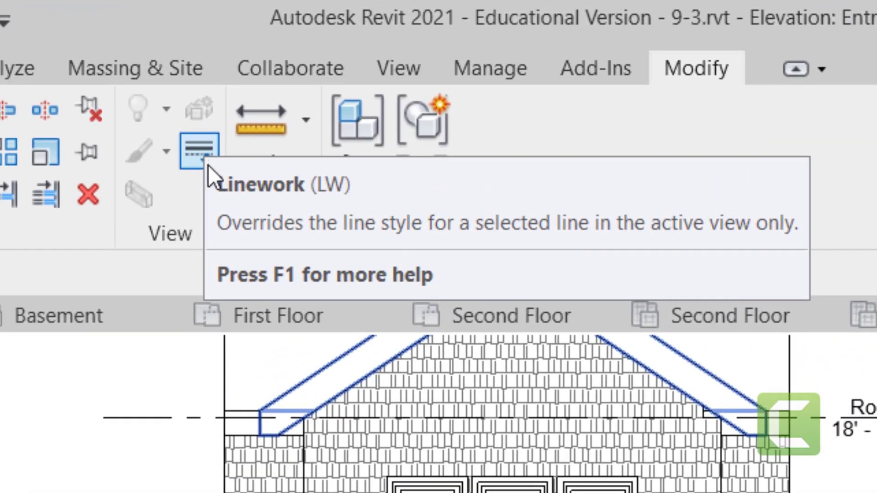
- Override the vertical corner edges of the entry bay with the <Wide Lines> style using Linework
left_click(195, 159)
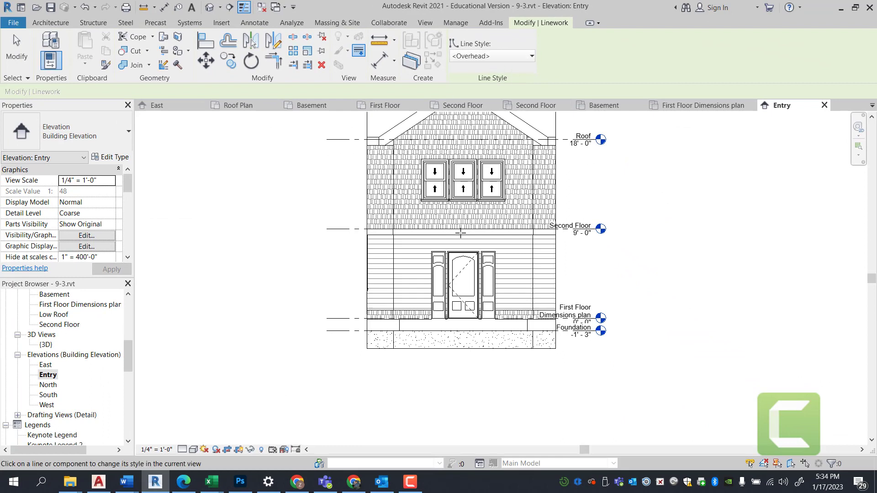
left_click(504, 57)
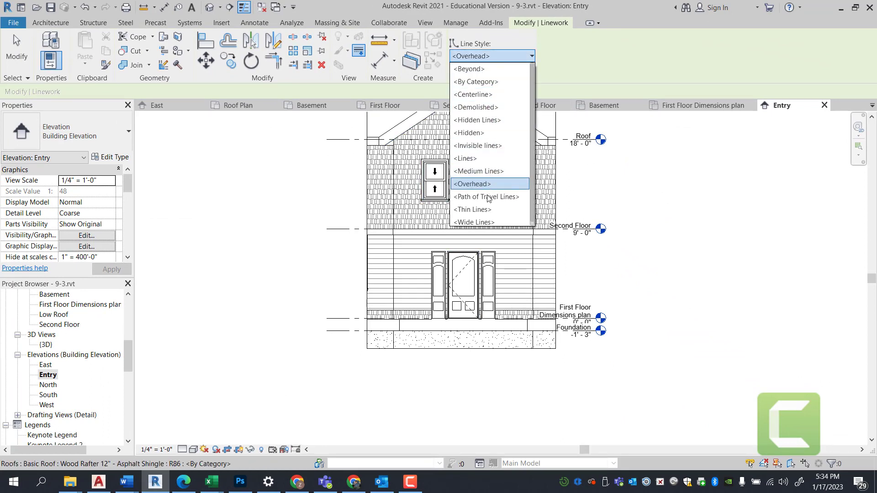
left_click(474, 222)
scroll(388, 182, "up", 4)
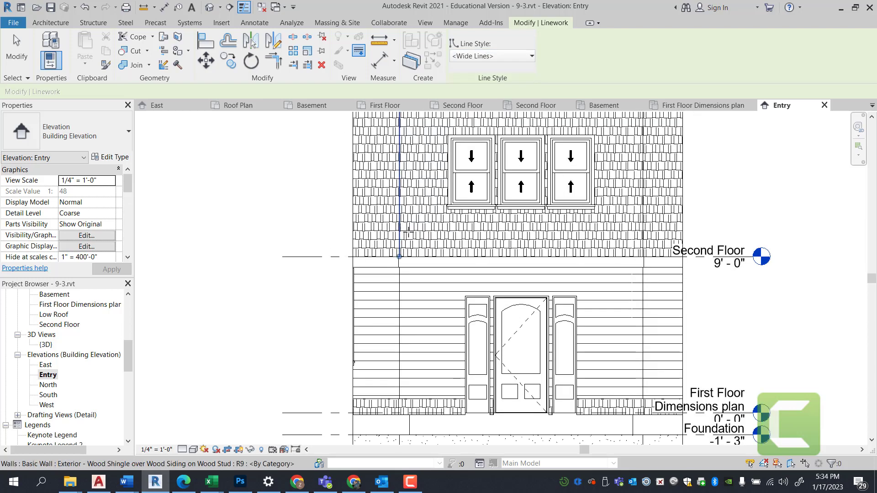
scroll(391, 347, "up", 3)
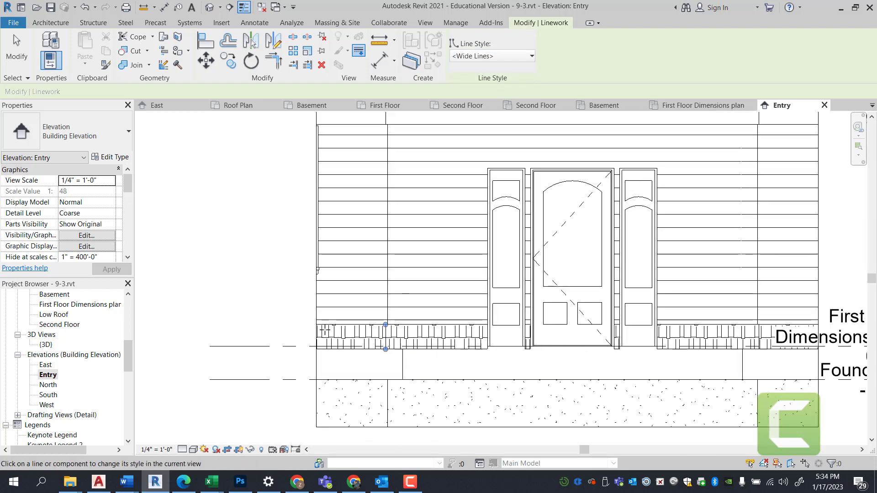
scroll(386, 335, "down", 3)
scroll(601, 320, "up", 2)
scroll(601, 319, "up", 1)
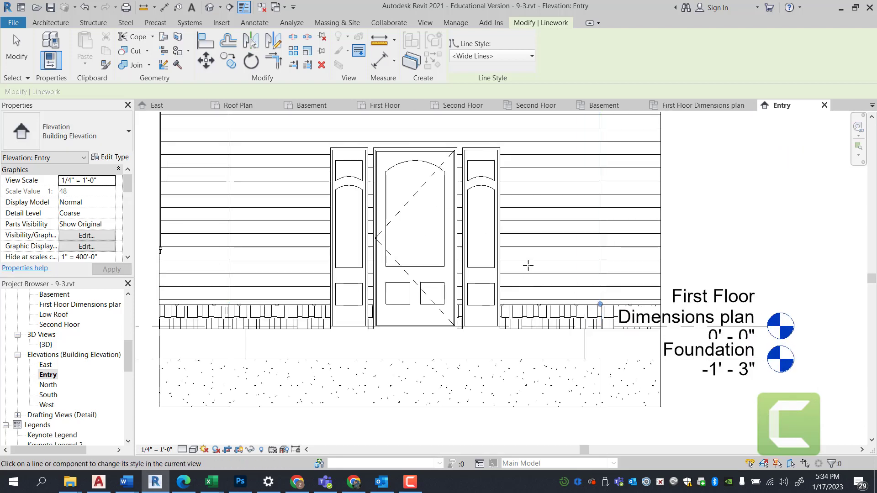
- Draw a horizontal <Wide Lines> detail line along the base of the entry bay's siding from corner to corner
left_click(255, 22)
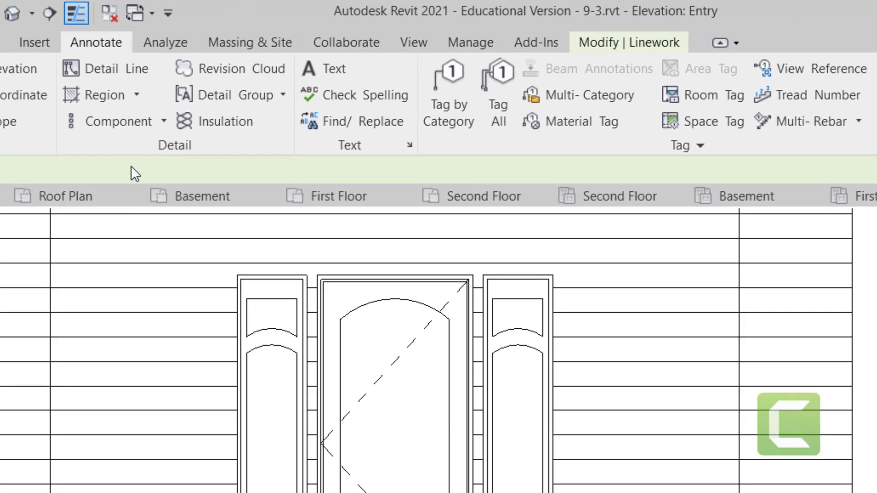
left_click(140, 65)
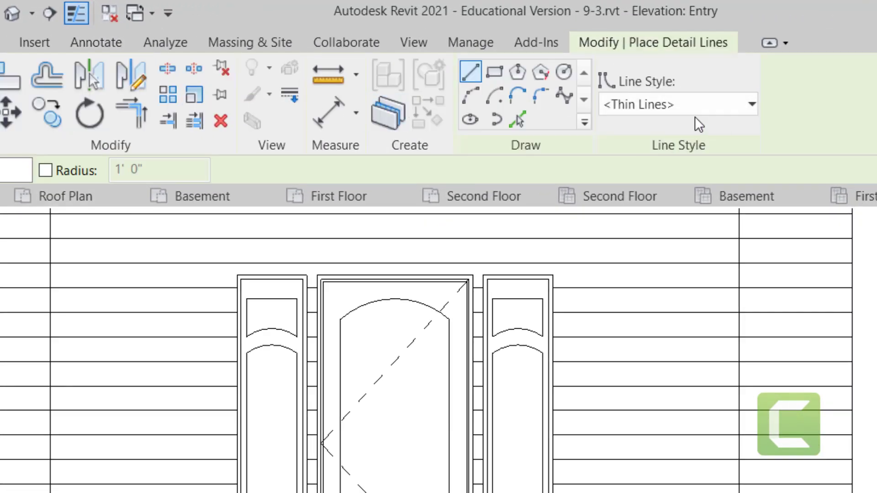
left_click(678, 108)
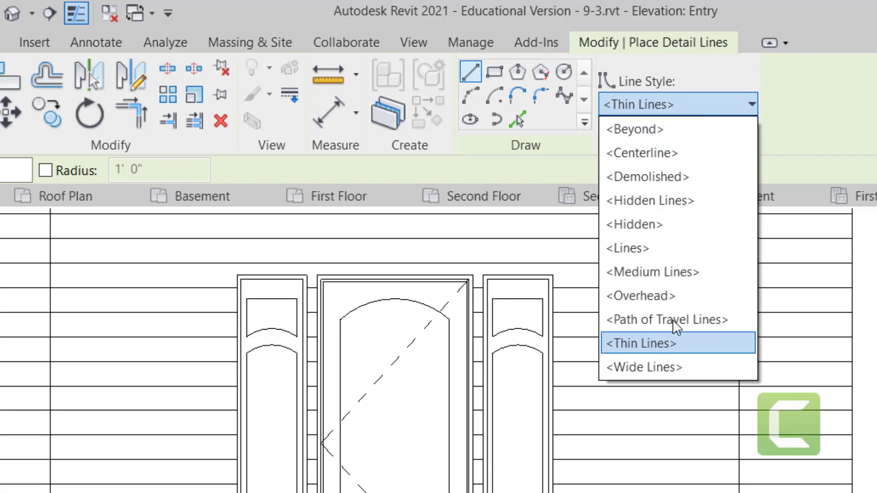
left_click(662, 366)
scroll(242, 370, "up", 3)
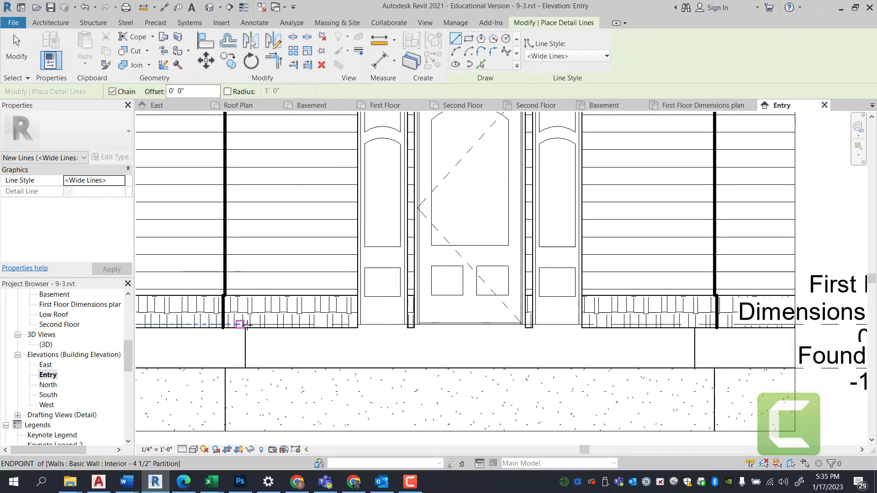
left_click(222, 327)
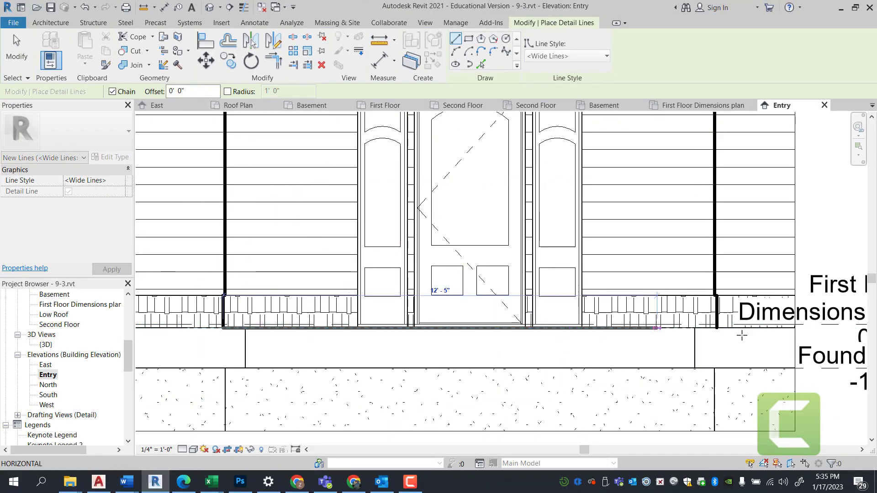
left_click(714, 328)
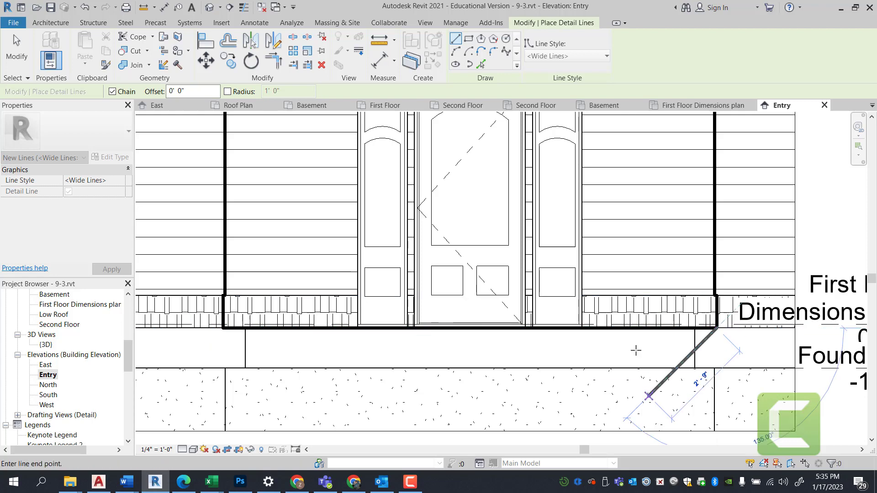
scroll(626, 337, "down", 3)
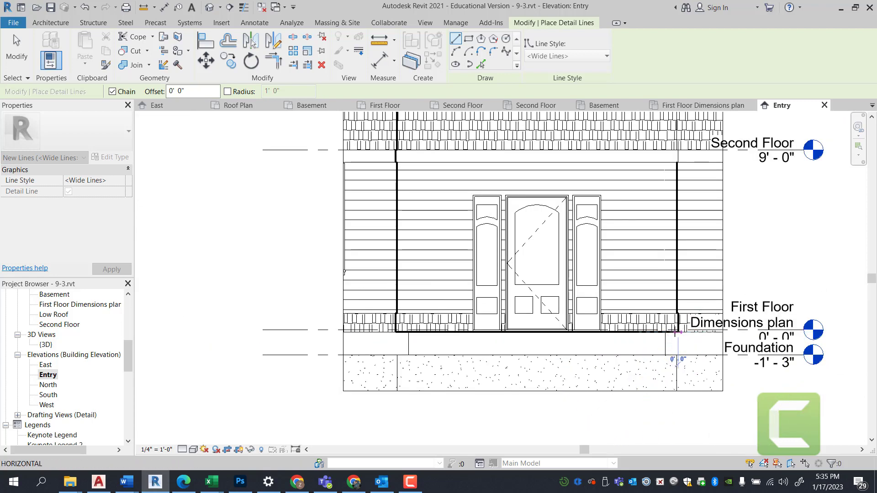
scroll(551, 302, "down", 2)
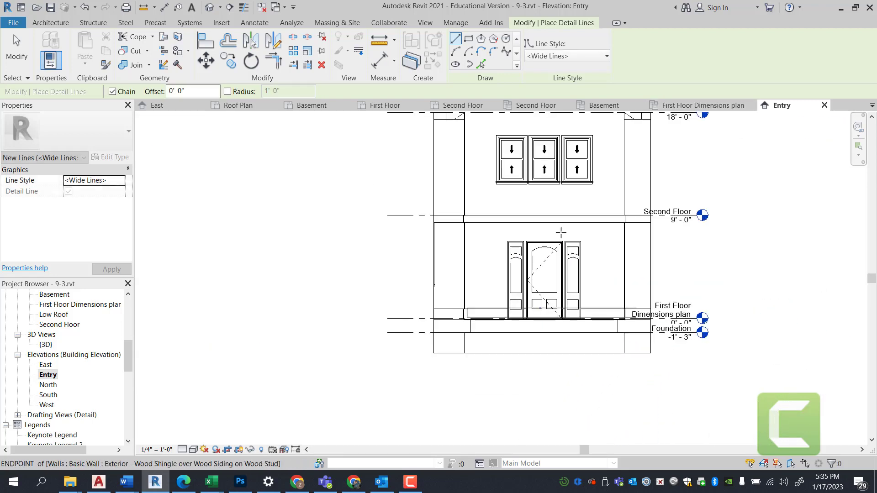
- Override the gable roof edges, the remaining upper wall corner and the second-floor band with <Wide Lines> using Linework
scroll(602, 276, "up", 2)
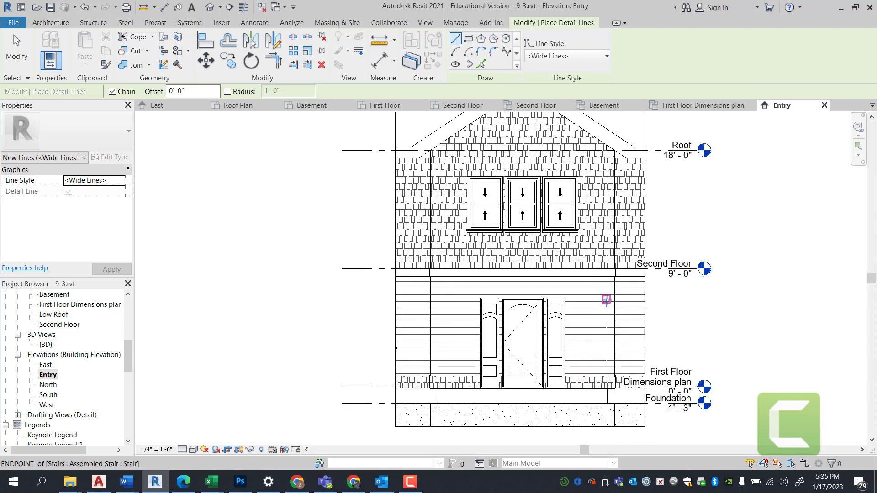
scroll(606, 300, "up", 2)
left_click(359, 50)
left_click(532, 56)
left_click(471, 219)
middle_click_drag(713, 118, 675, 173)
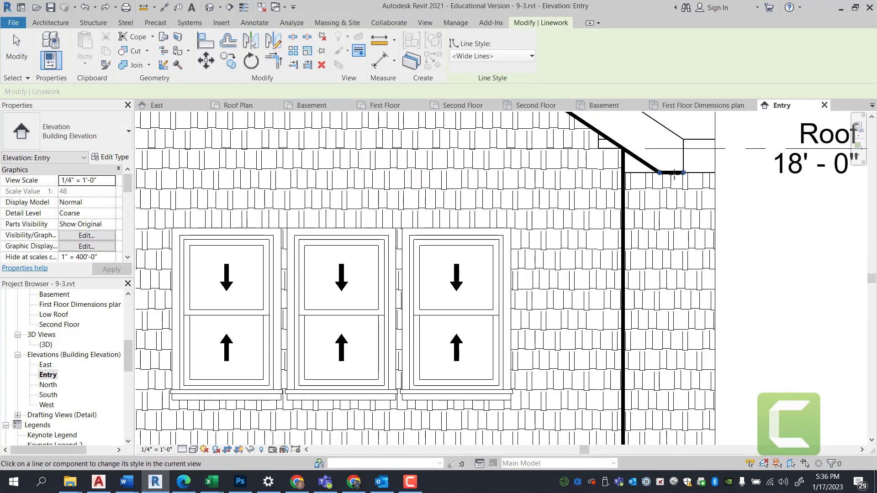
scroll(675, 173, "down", 5)
key("Escape")
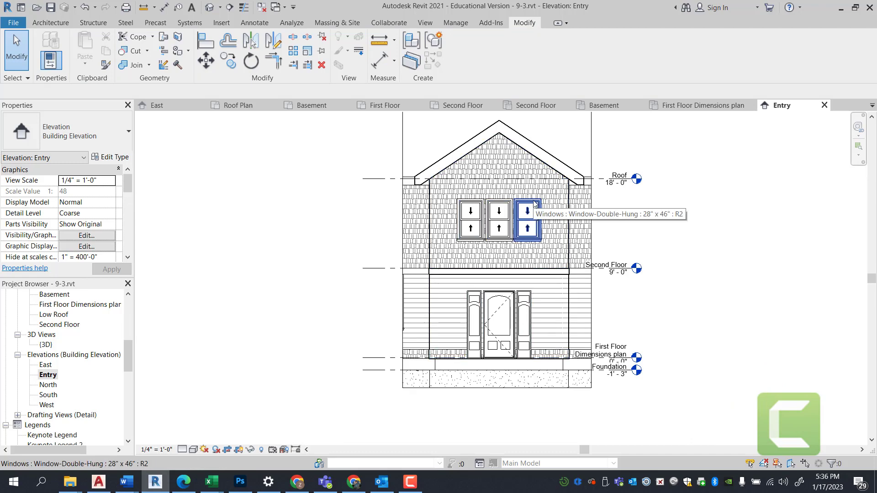
scroll(535, 203, "up", 1)
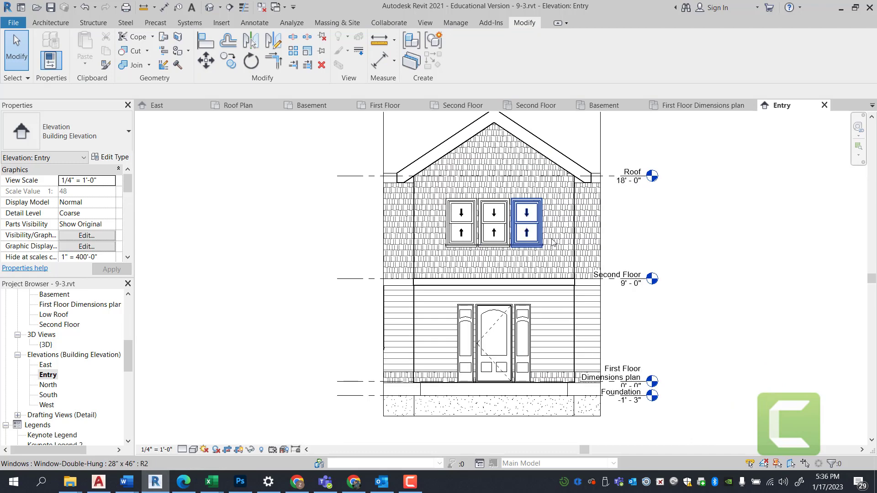